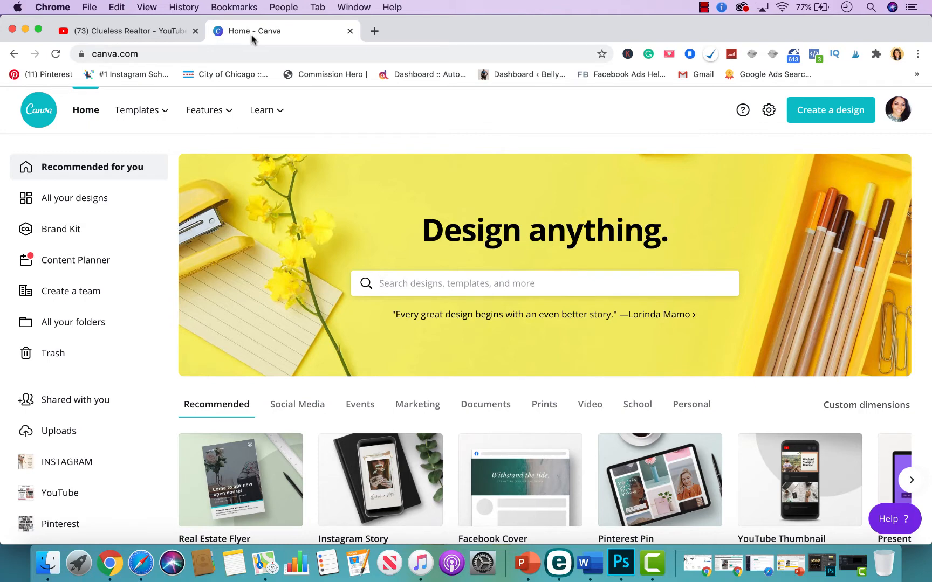
Switch to YouTube, open the Clueless Realtor channel's real estate flyers video, pause it and return to its start to examine the subscribe watermark.
left_click(129, 30)
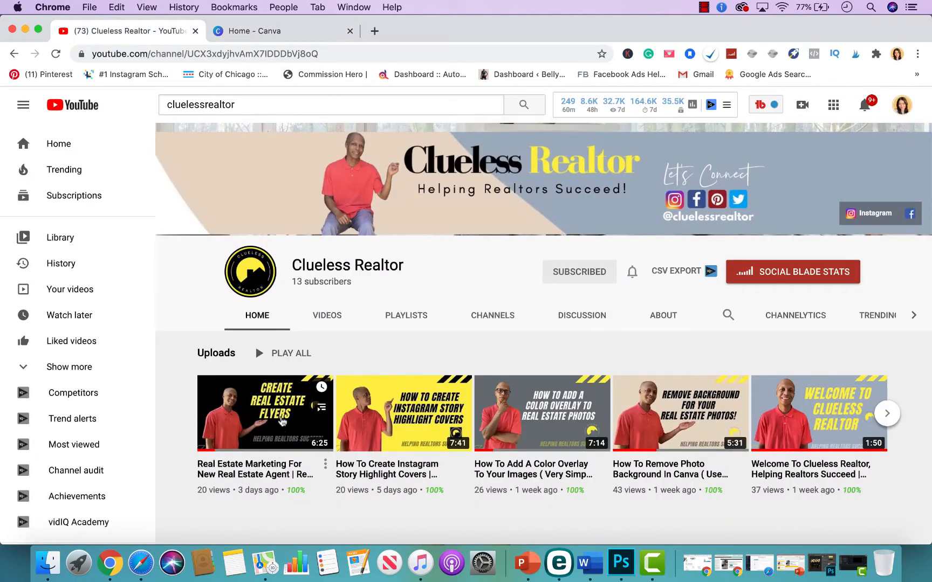
left_click(279, 416)
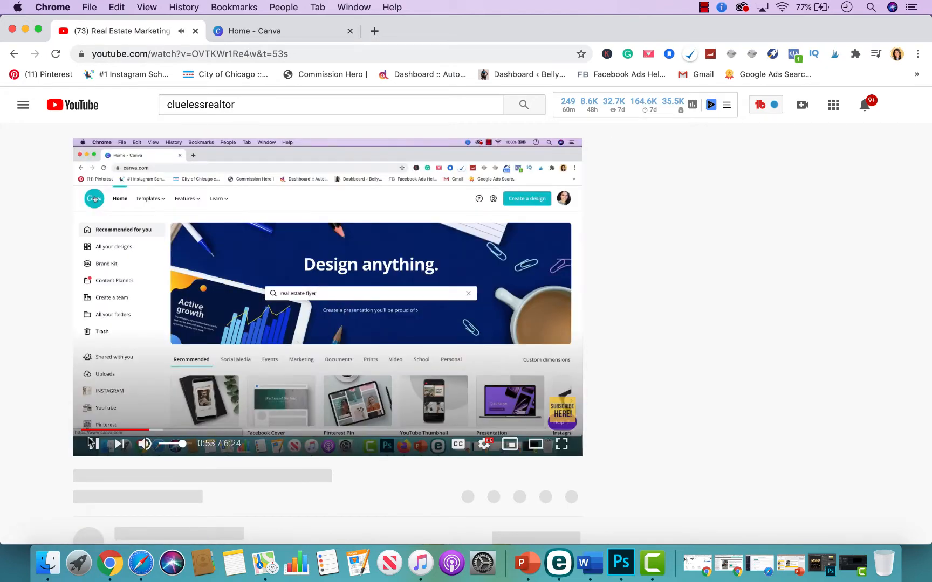
left_click(91, 443)
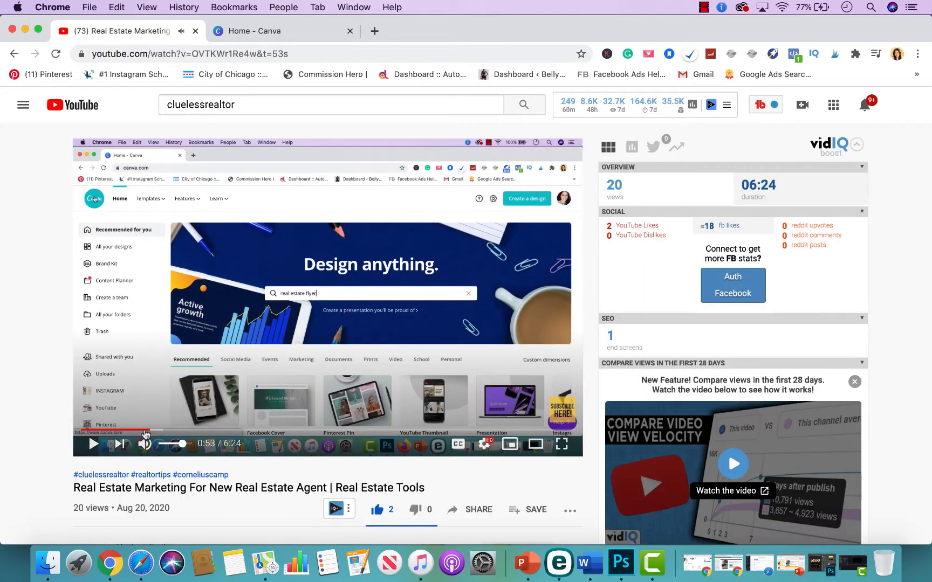
left_click(72, 431)
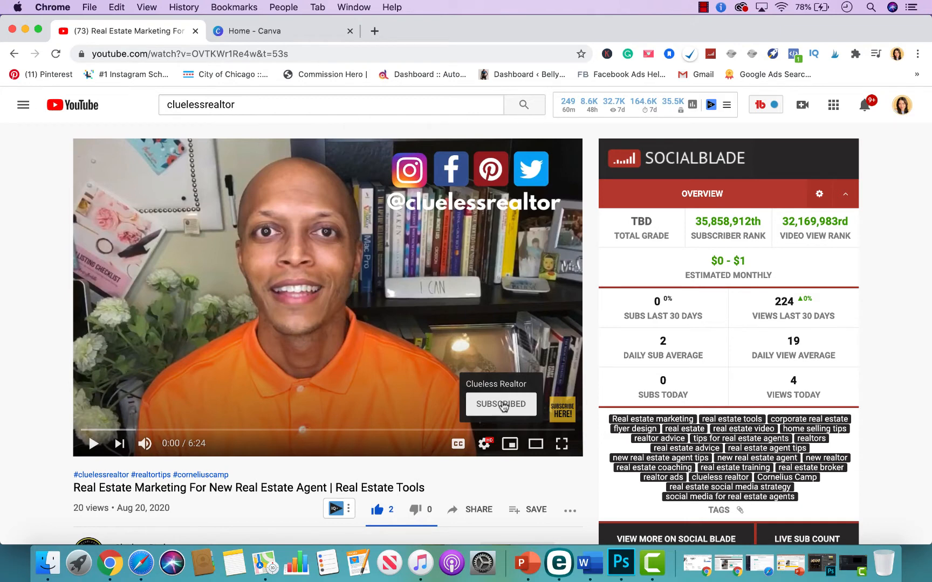
Switch to Canva and create a new custom-size design of 150 × 150 px.
left_click(270, 33)
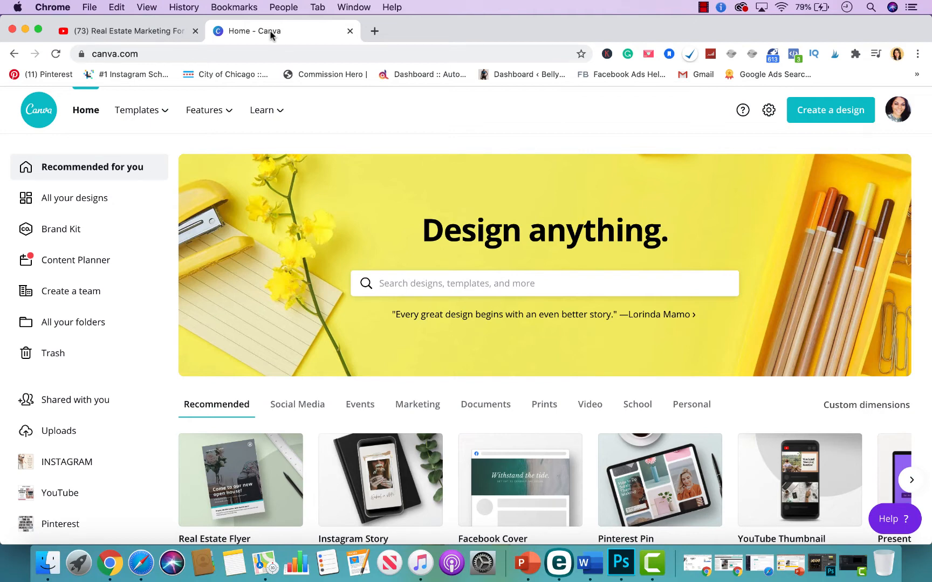
left_click(834, 111)
left_click(740, 178)
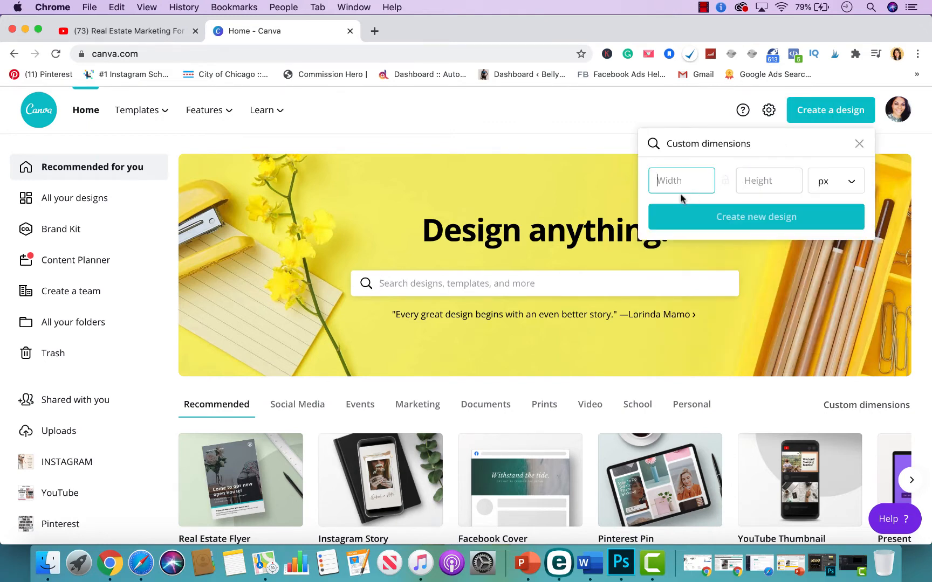
type("150")
key("Tab")
type("150")
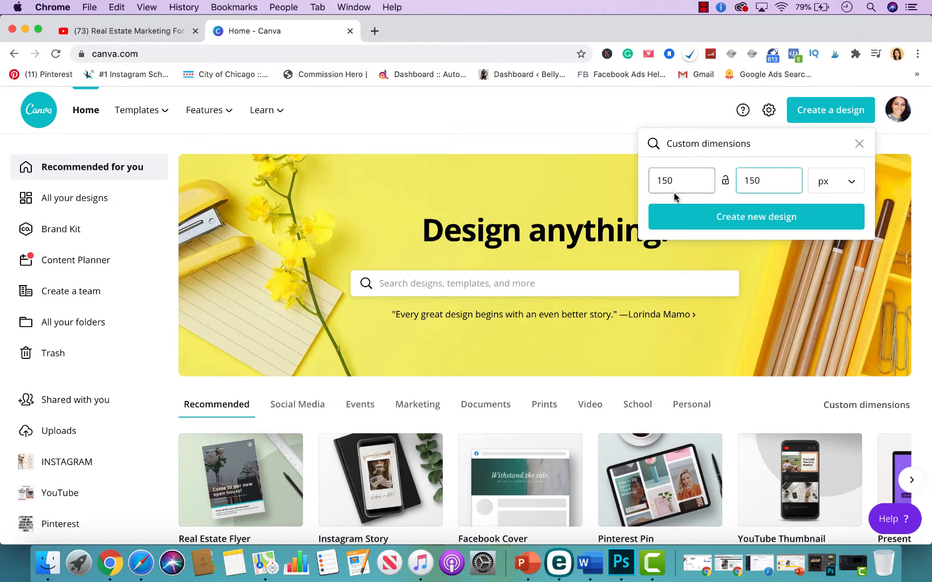
left_click(682, 213)
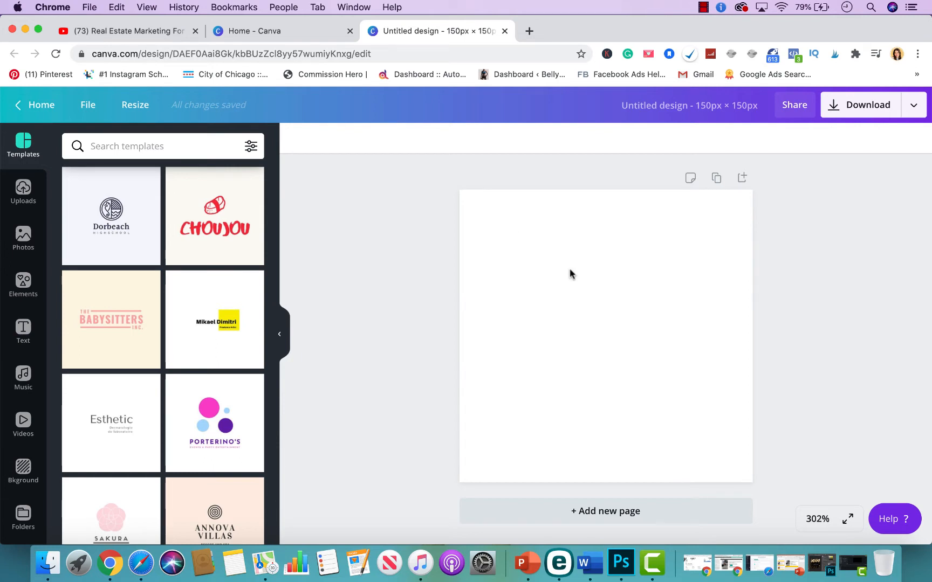
Fill the page background with the blue-gray color from the Clueless Realtor palette.
left_click(607, 286)
left_click(296, 140)
scroll(136, 335, "down", 5)
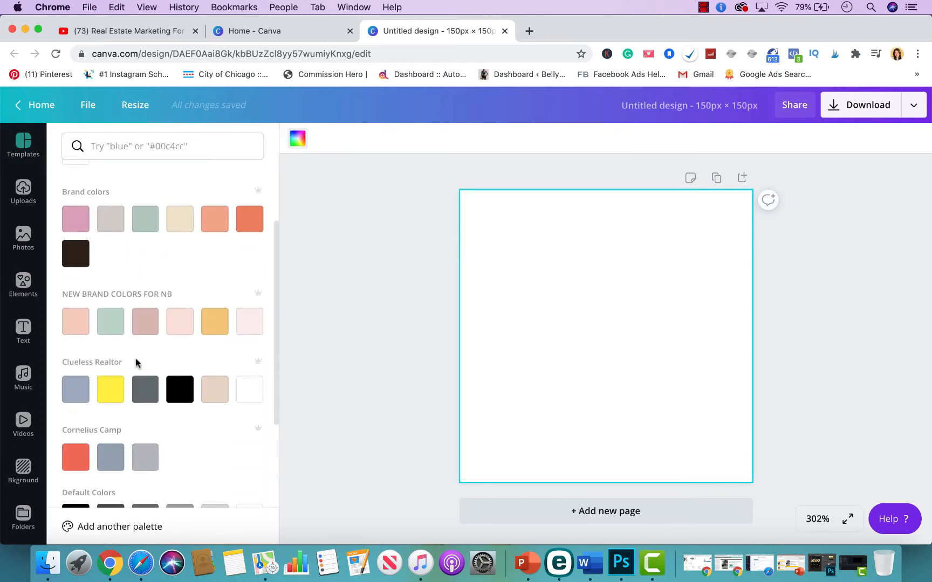
left_click(75, 377)
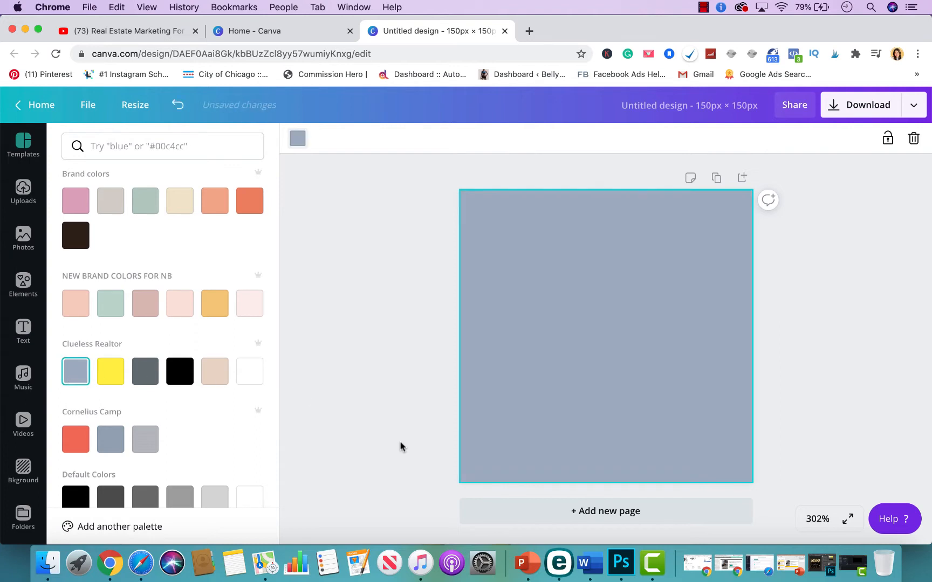
left_click(818, 336)
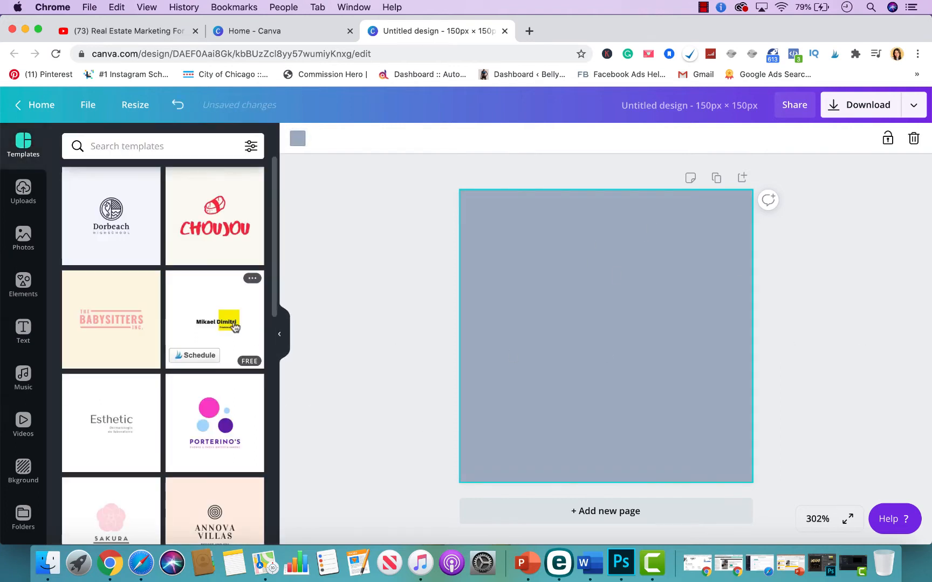
Add the recently used "cold, smooth & tasty." text combination and clear its "ANGELO BREWING" caption.
left_click(22, 332)
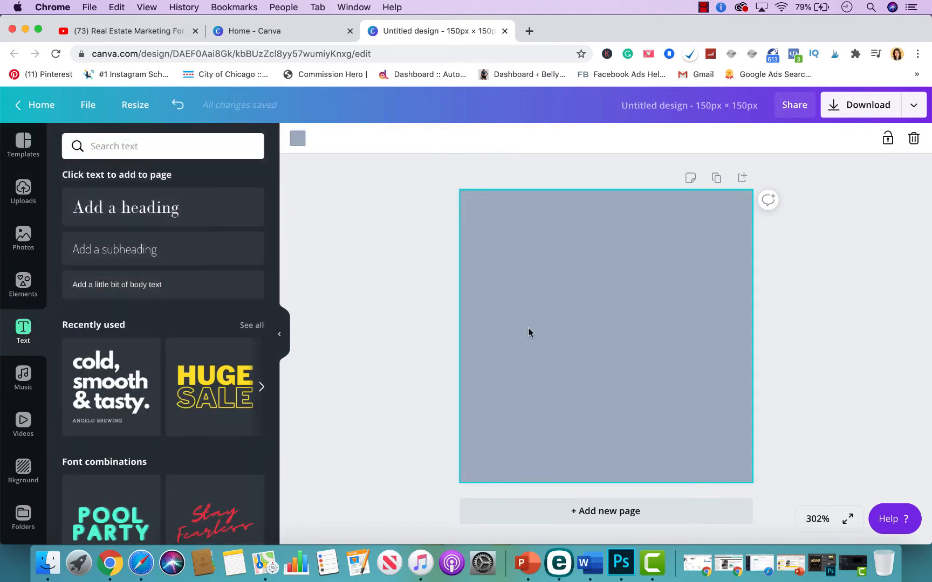
scroll(103, 376, "down", 3)
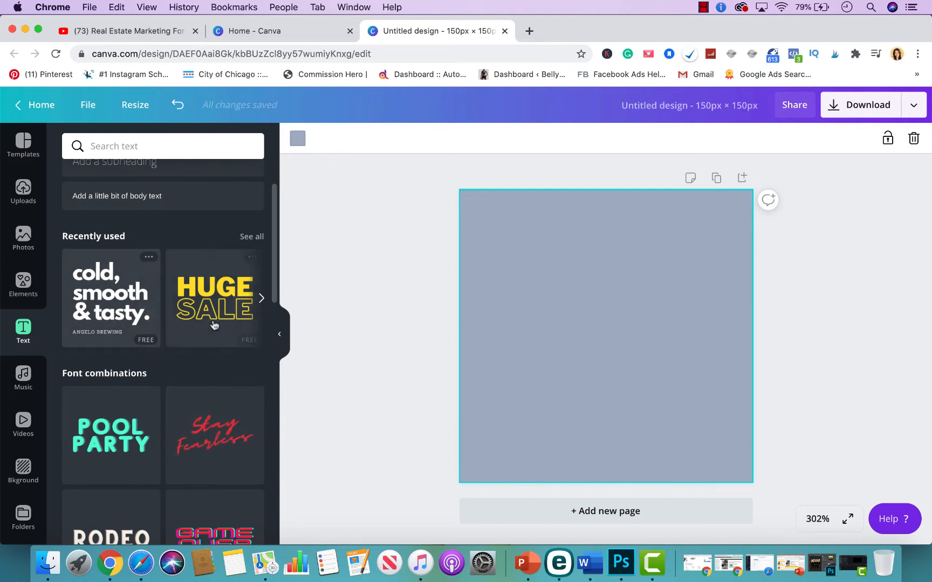
left_click(102, 307)
left_click(559, 421)
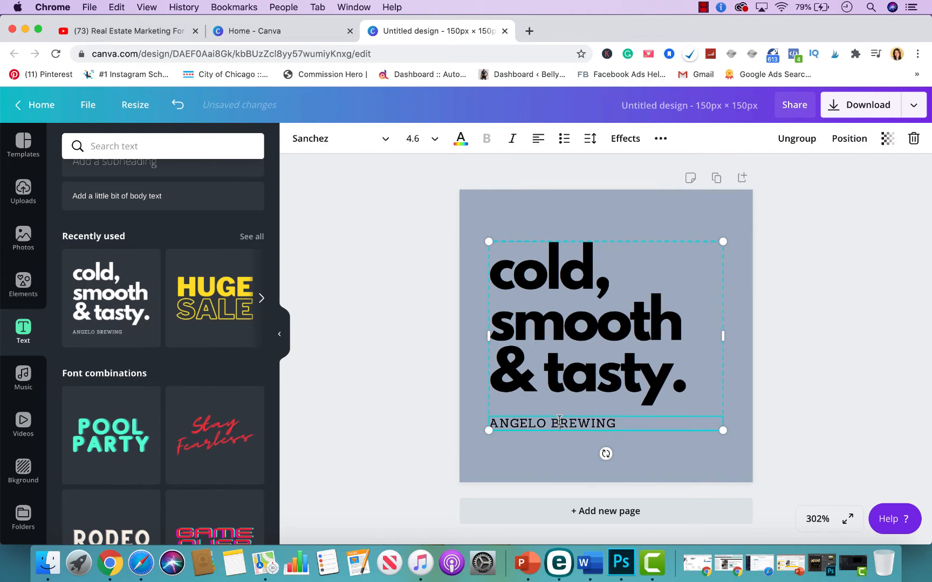
key("Delete")
Replace the "cold, smooth & tasty." heading with "SUBSCRIBE".
left_click(676, 381)
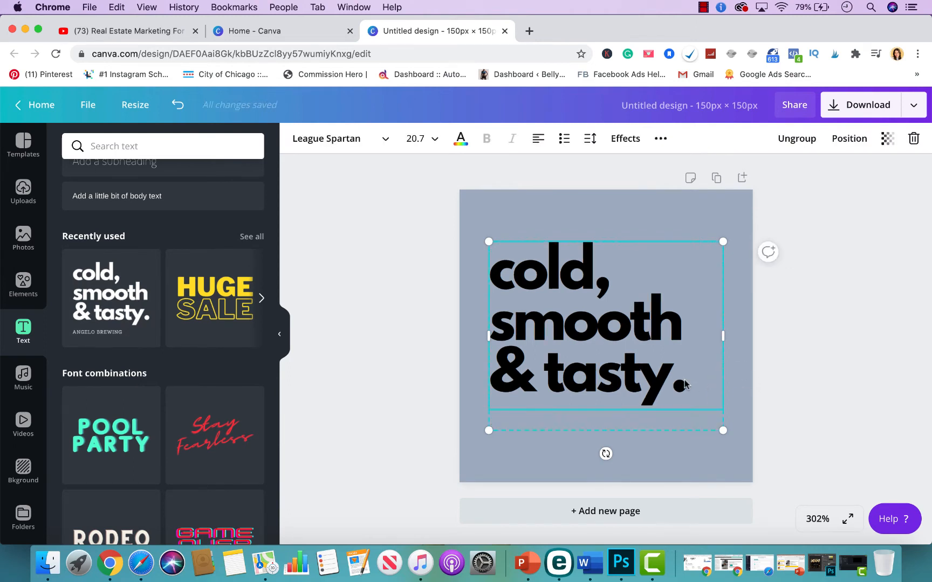
left_click(685, 381)
left_click_drag(685, 382, 478, 272)
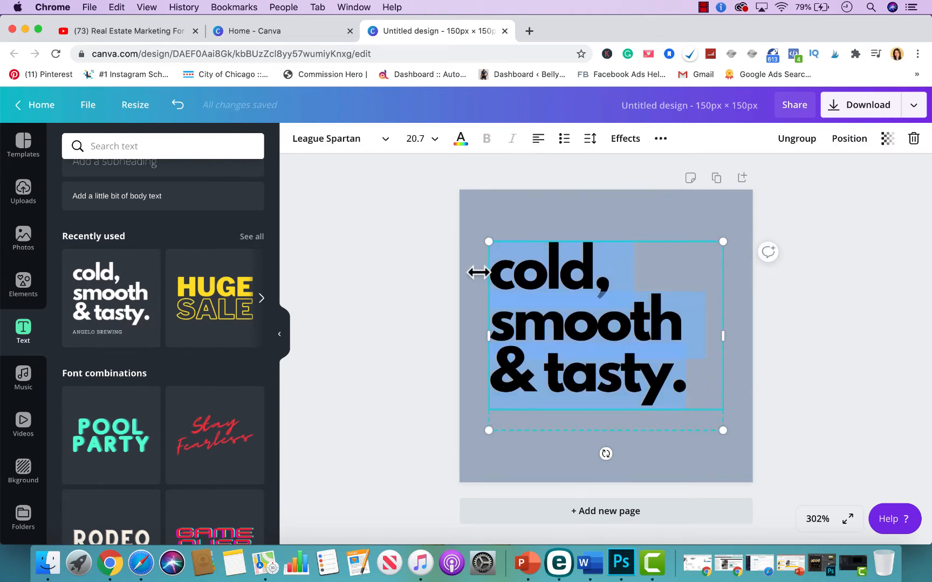
type("Subsc")
key("BackSpace")
key("BackSpace")
key("BackSpace")
key("BackSpace")
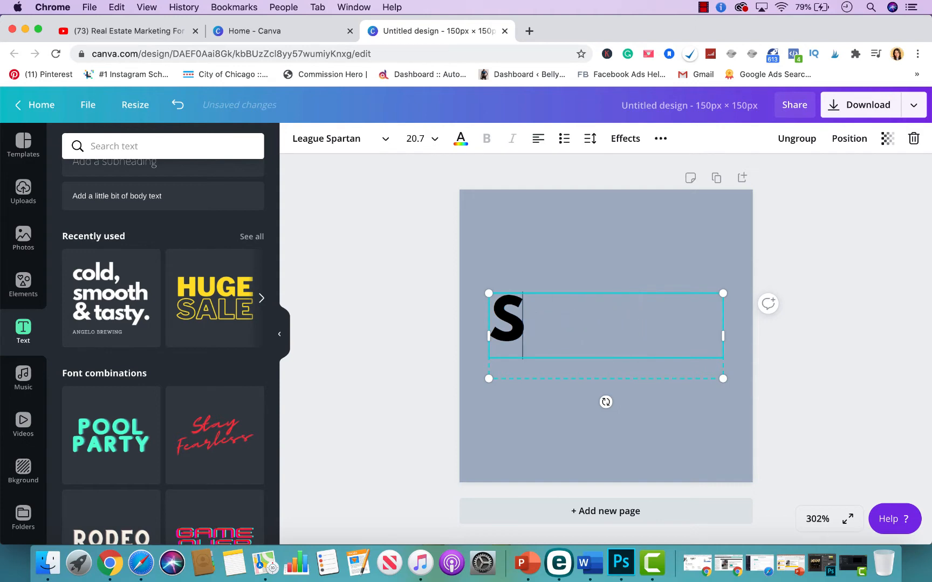
type("UBSCRI")
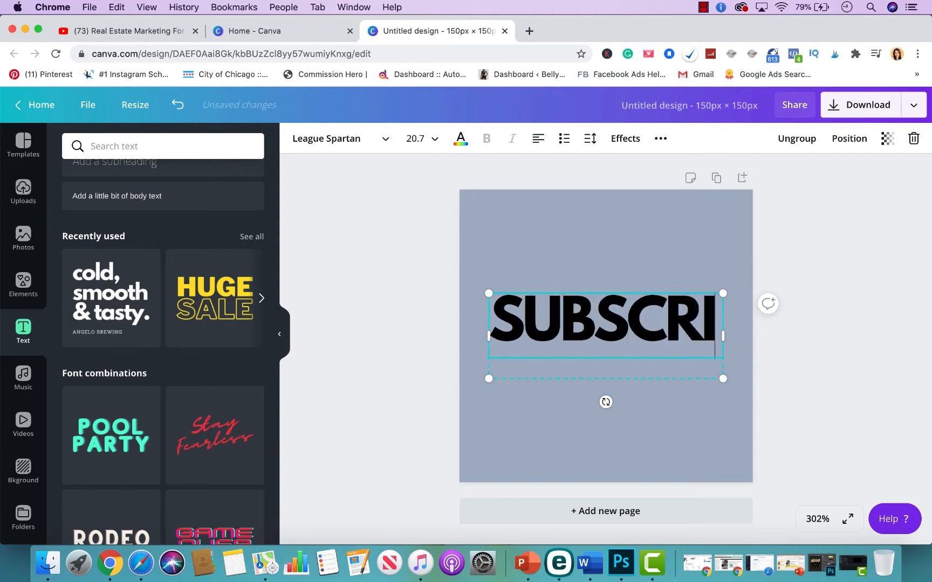
type("BE")
Widen the "SUBSCRIBE" text box, set its font size to 18, and center the word horizontally on the page.
left_click_drag(488, 335, 441, 291)
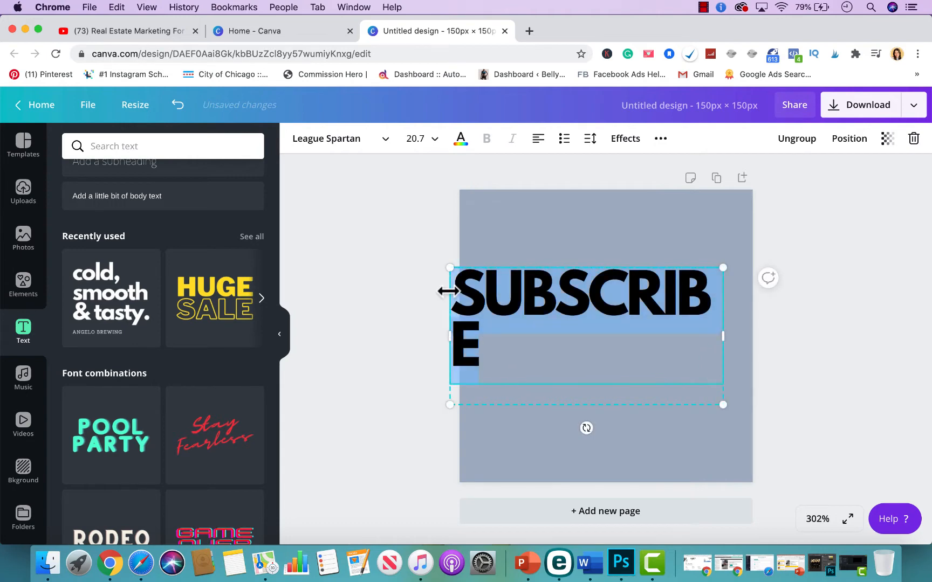
left_click(423, 142)
type("18")
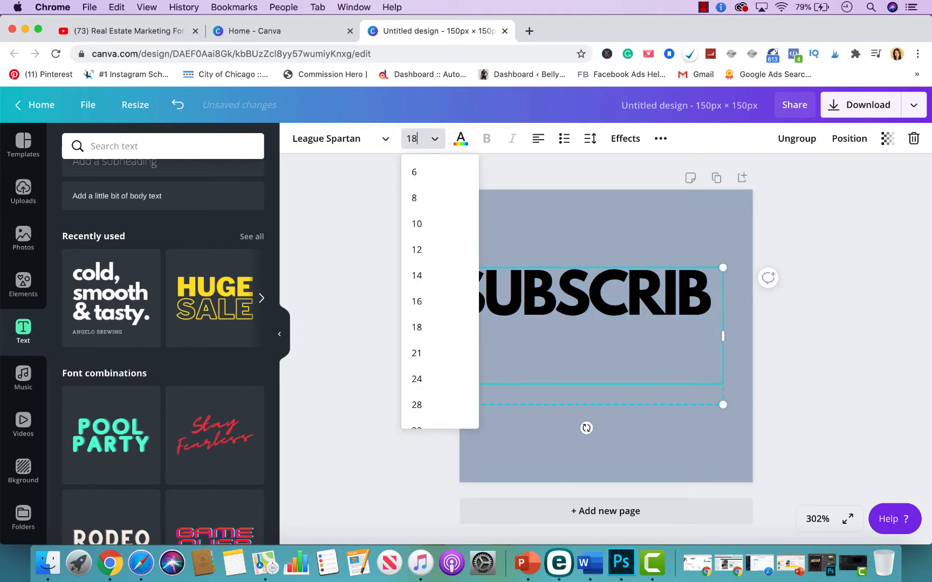
key("Return")
key("Escape")
left_click_drag(589, 322, 622, 311)
left_click(836, 250)
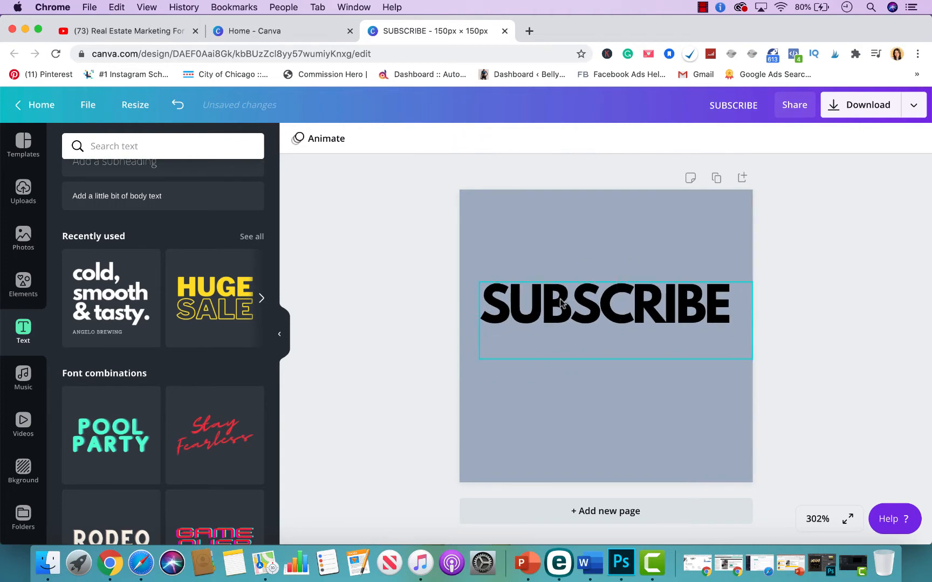
Add a second "cold, smooth & tasty." text combination to the page and clear its "ANGELO BREWING" caption.
left_click(561, 303)
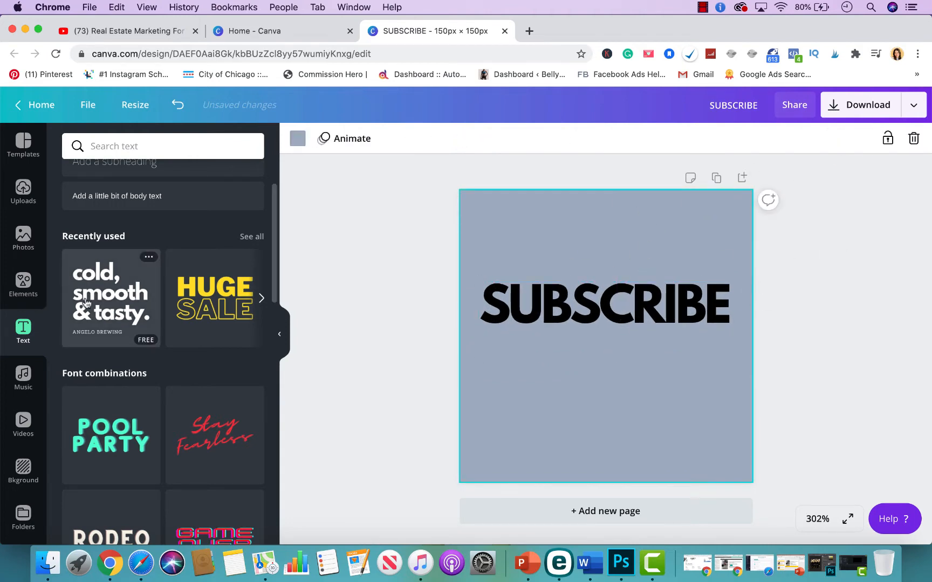
left_click(111, 298)
left_click(574, 426)
key("BackSpace")
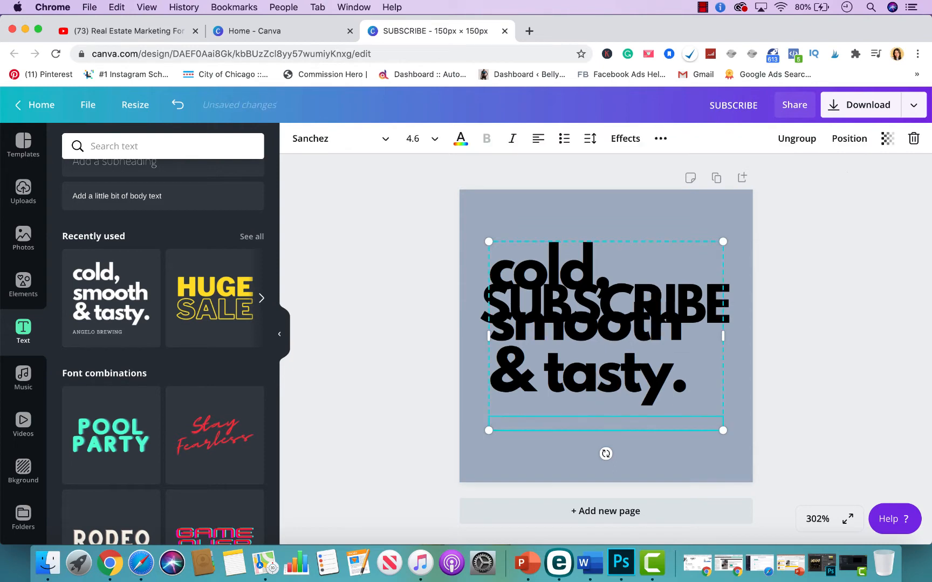
Replace the second combination's heading with "HERE!" and move it below "SUBSCRIBE".
left_click(683, 387)
left_click_drag(686, 386, 496, 270)
type("HERE!")
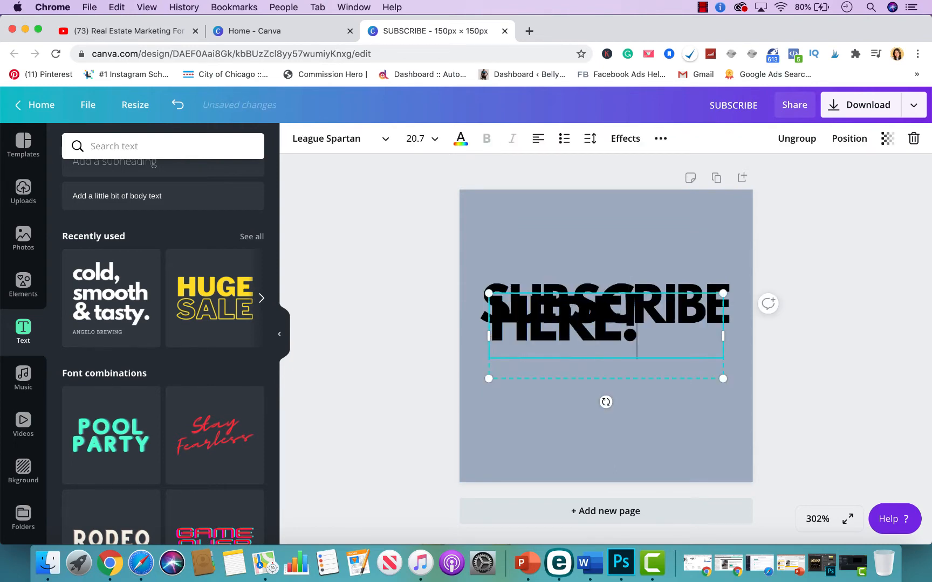
left_click_drag(583, 322, 612, 377)
Try font sizes 72 and 50 on the "HERE!" text.
left_click(612, 378)
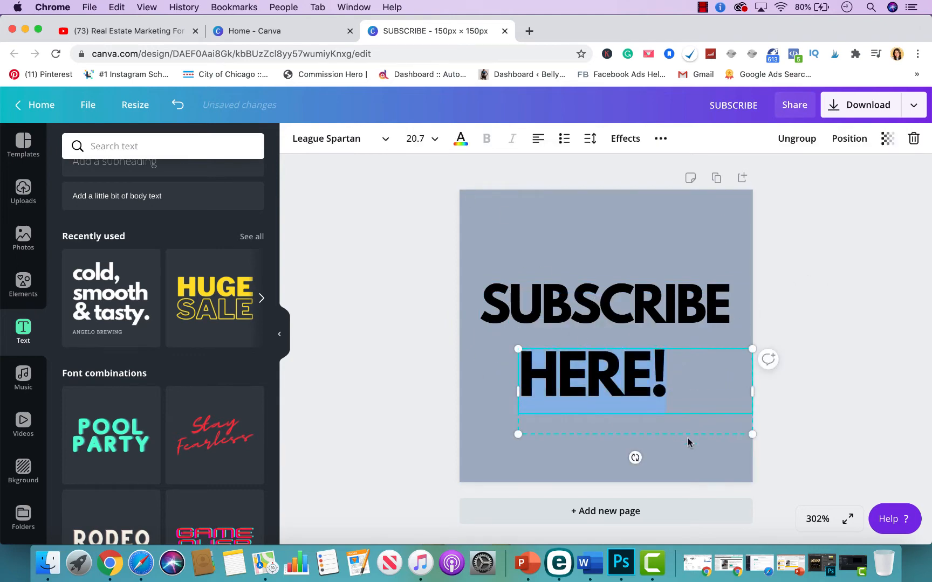
left_click(431, 140)
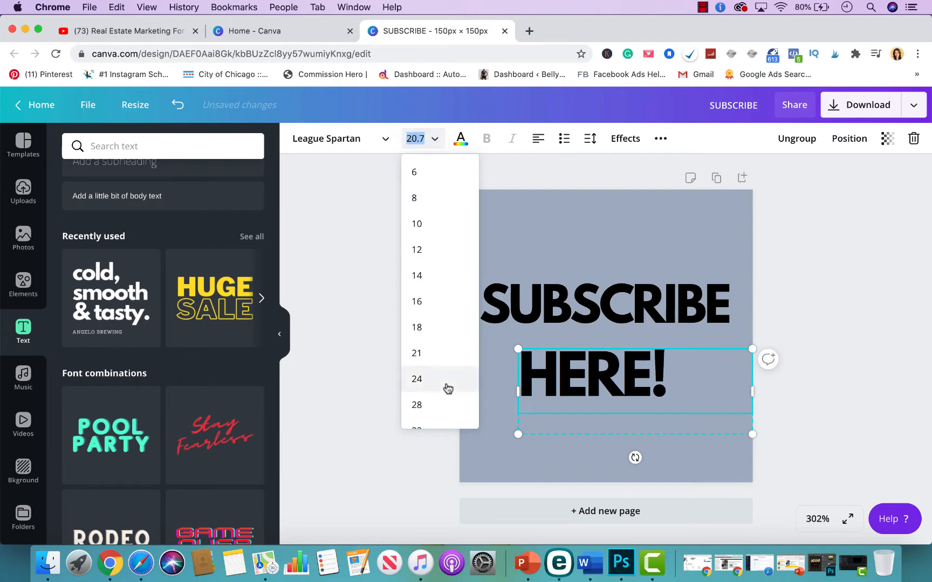
scroll(445, 386, "down", 5)
left_click(441, 320)
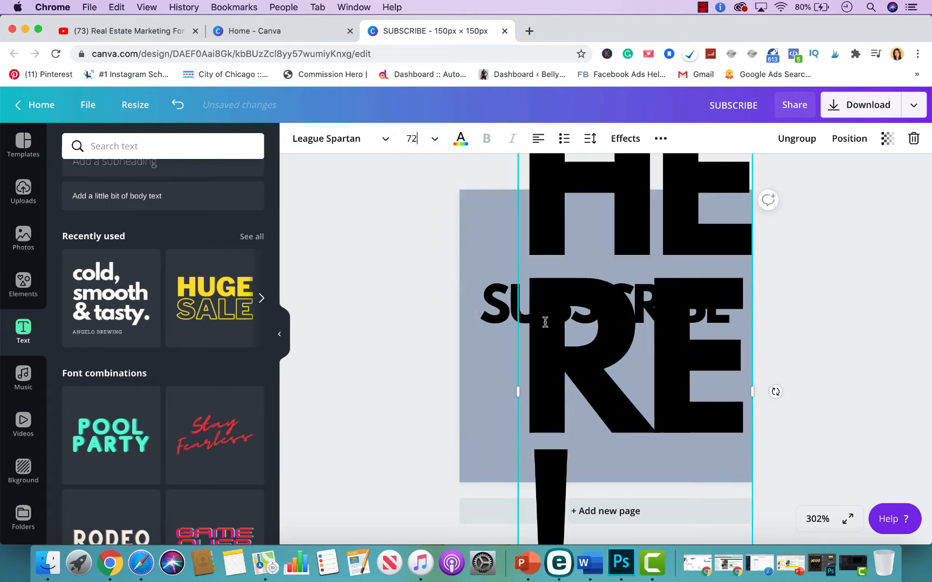
left_click(413, 139)
left_click(415, 140)
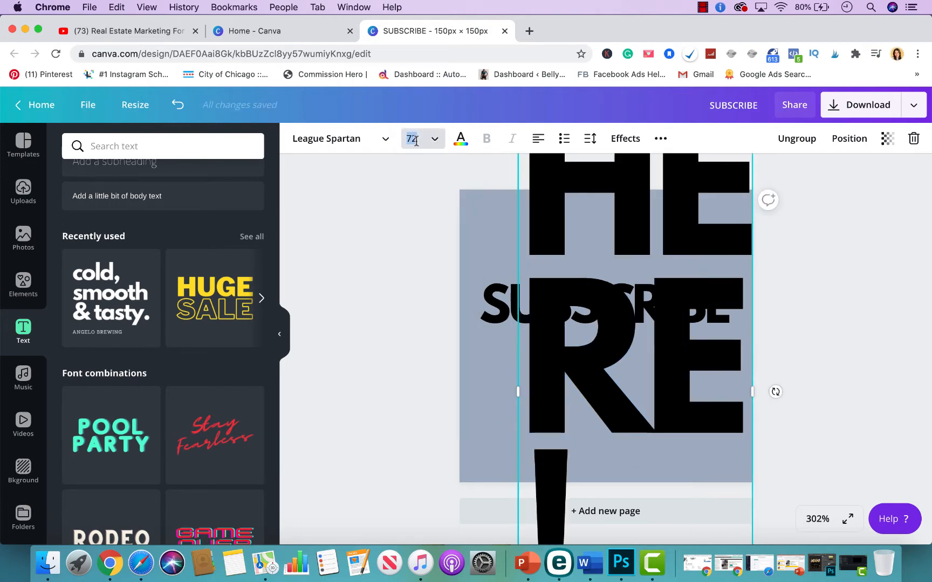
key("Return")
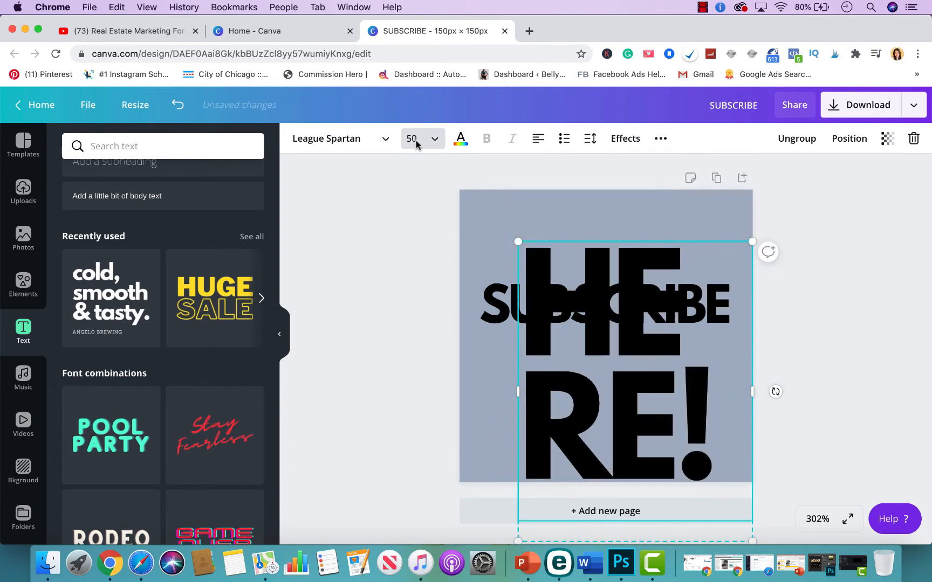
Widen the "HERE!" text box to about 207, set its font size to 40, and position it directly under "SUBSCRIBE".
left_click_drag(517, 389, 347, 391)
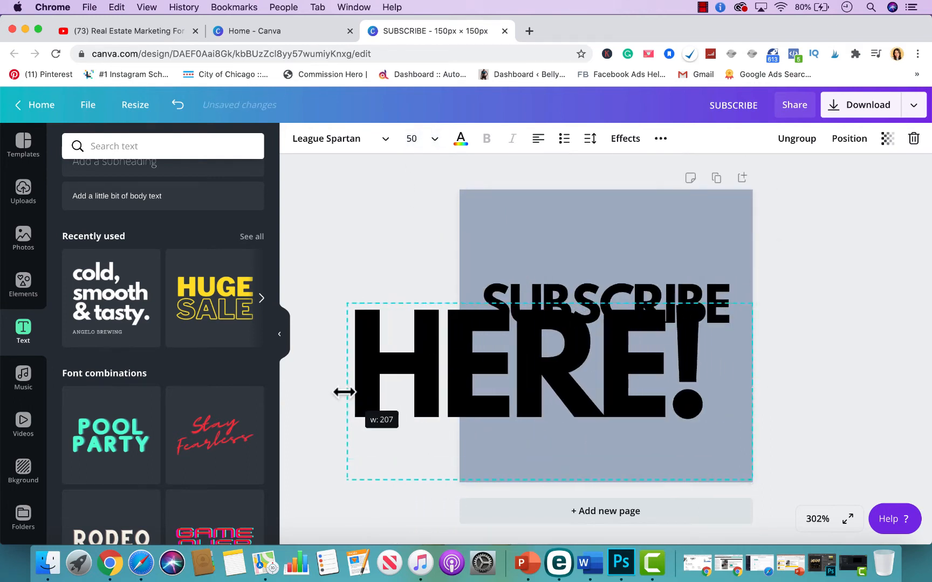
left_click(416, 138)
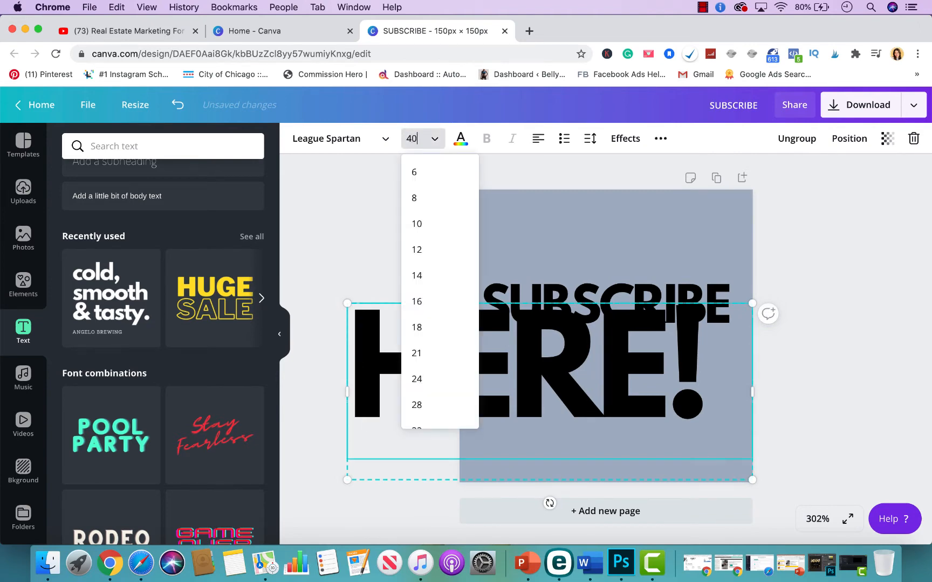
key("Return")
left_click_drag(432, 377, 615, 394)
Nudge the "SUBSCRIBE" text closer to "HERE!" and set its font size to 20.
left_click(639, 310)
double_click(640, 310)
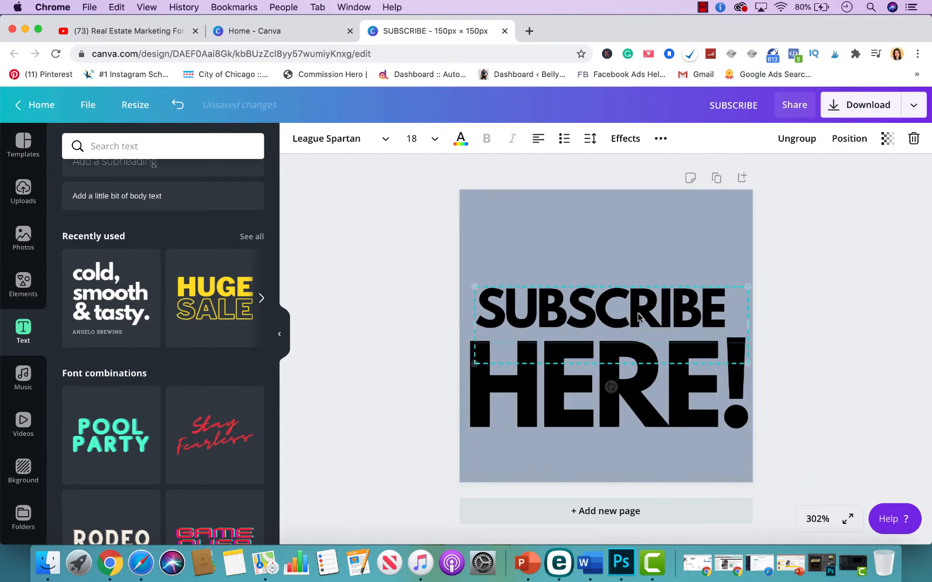
left_click(420, 137)
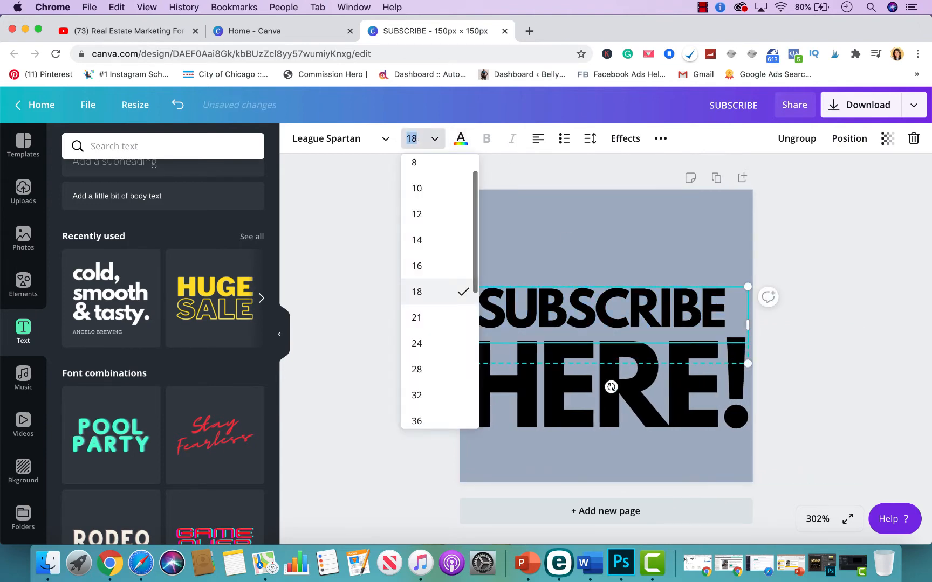
type("20")
key("Return")
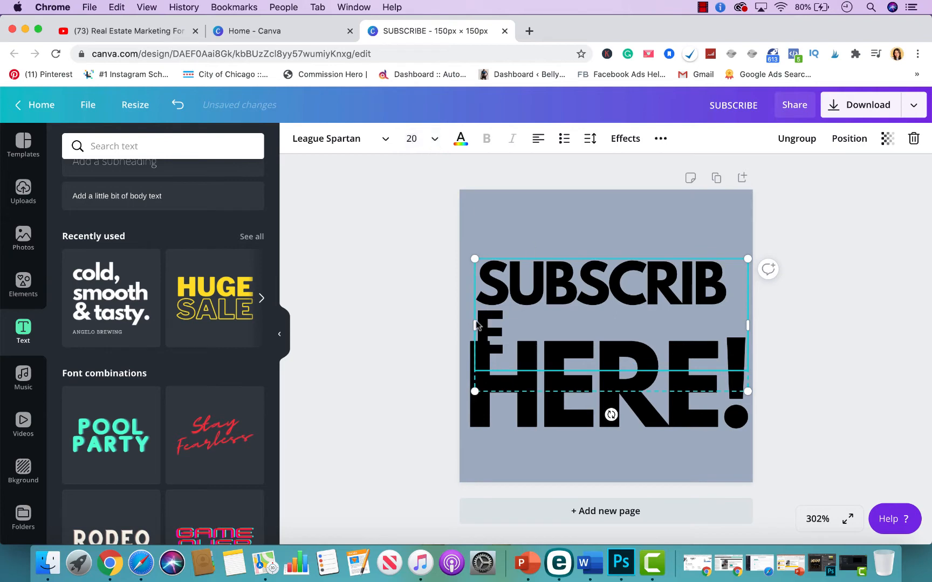